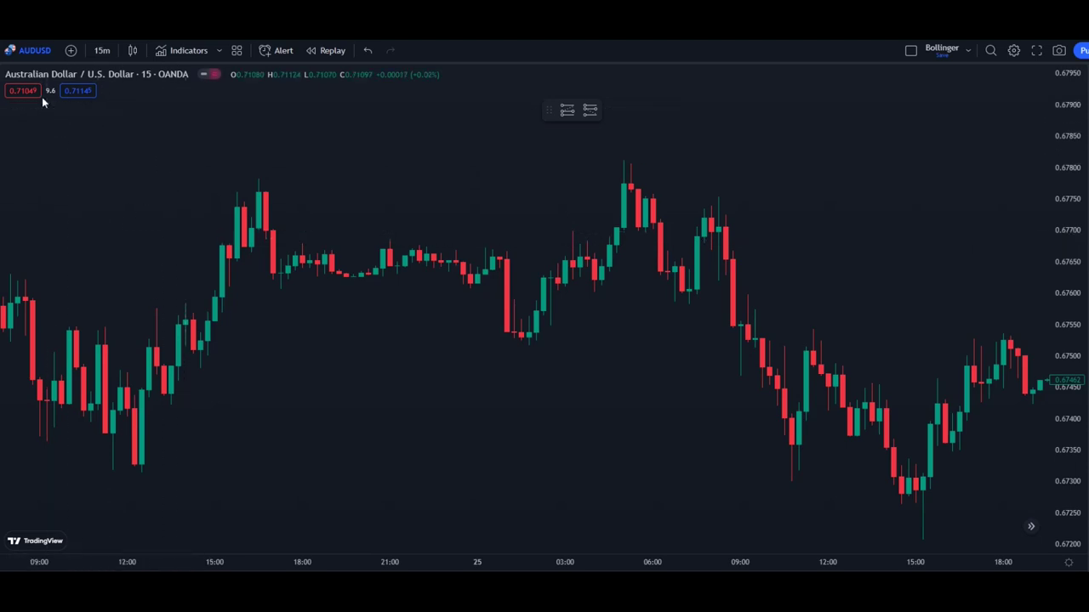
- Search 'waddah attar' in Indicators and add Waddah Attar Explosion V2 [SHK] to the chart
{"action": "left_click", "coordinate": [184, 58]}
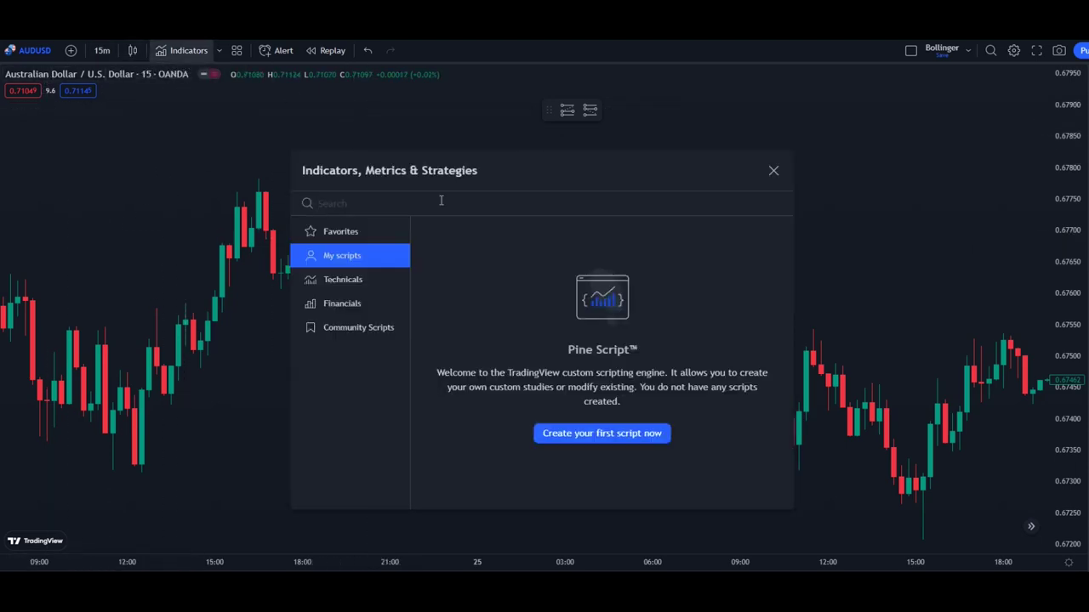
{"action": "type", "text": "waddah"}
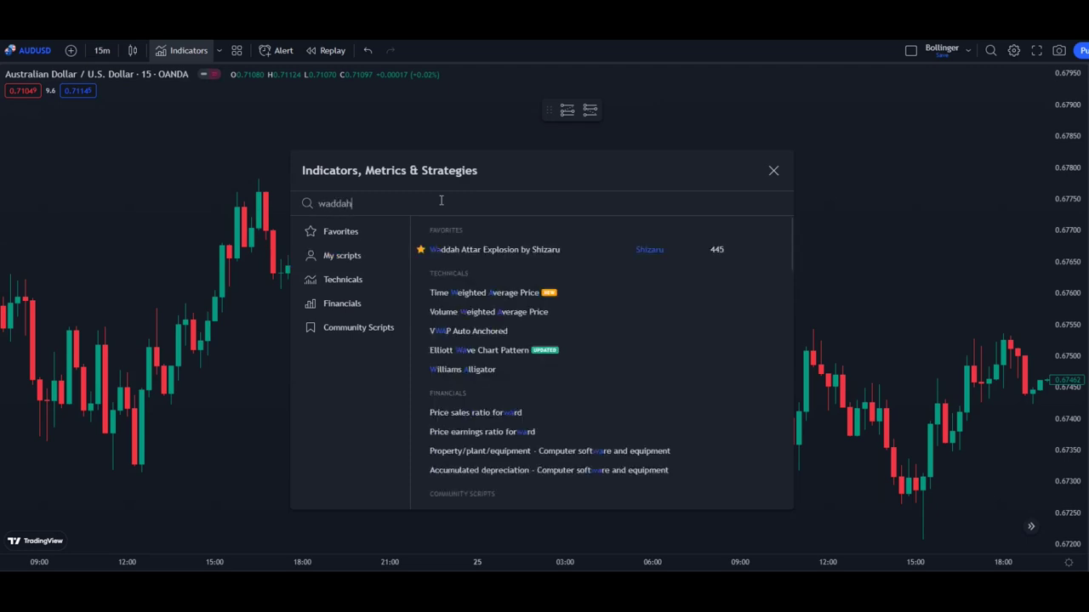
{"action": "type", "text": " attar"}
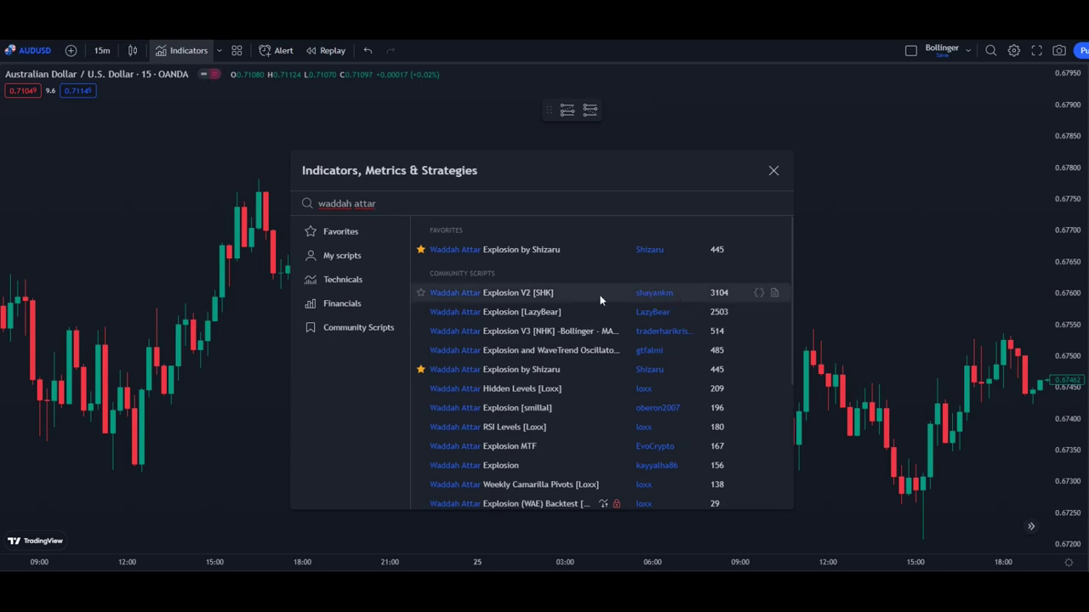
{"action": "left_click", "coordinate": [534, 298]}
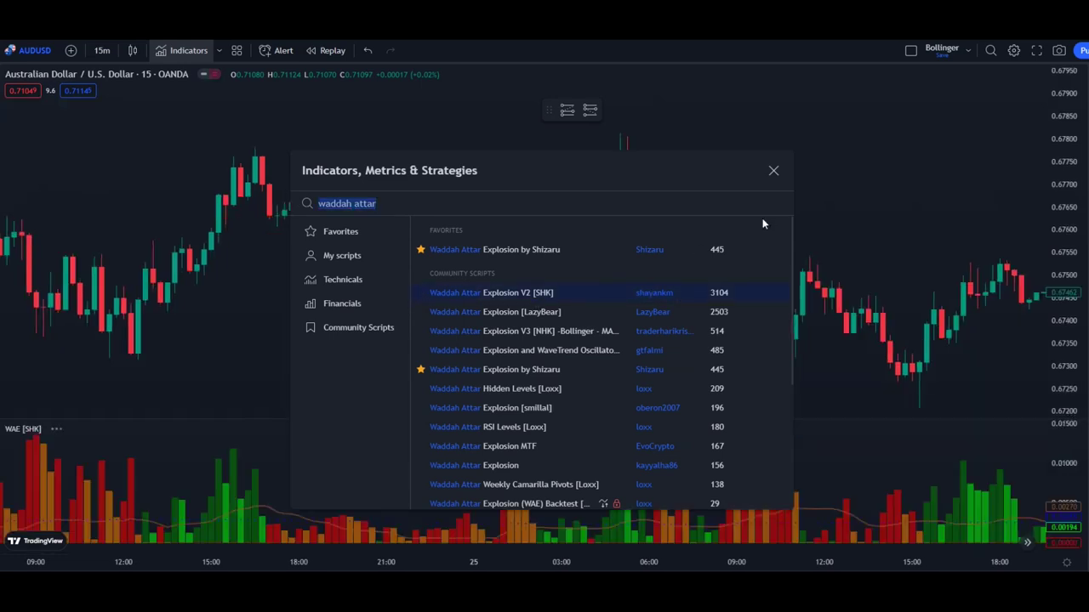
{"action": "left_click", "coordinate": [773, 169]}
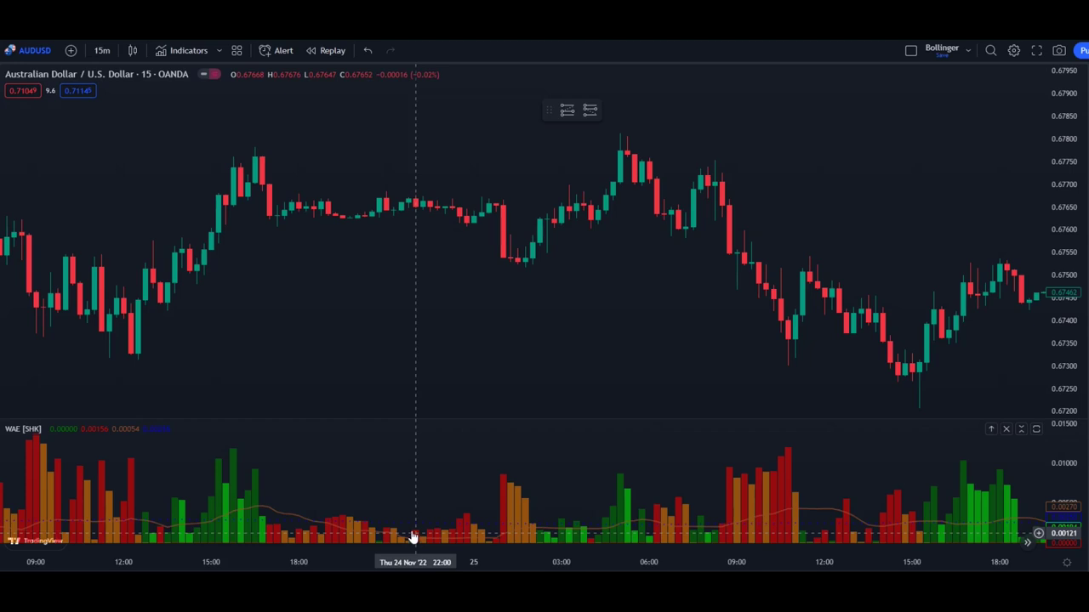
- In the WAE Style settings, make the explosion line fully opaque bright yellow
{"action": "mouse_move", "coordinate": [100, 433]}
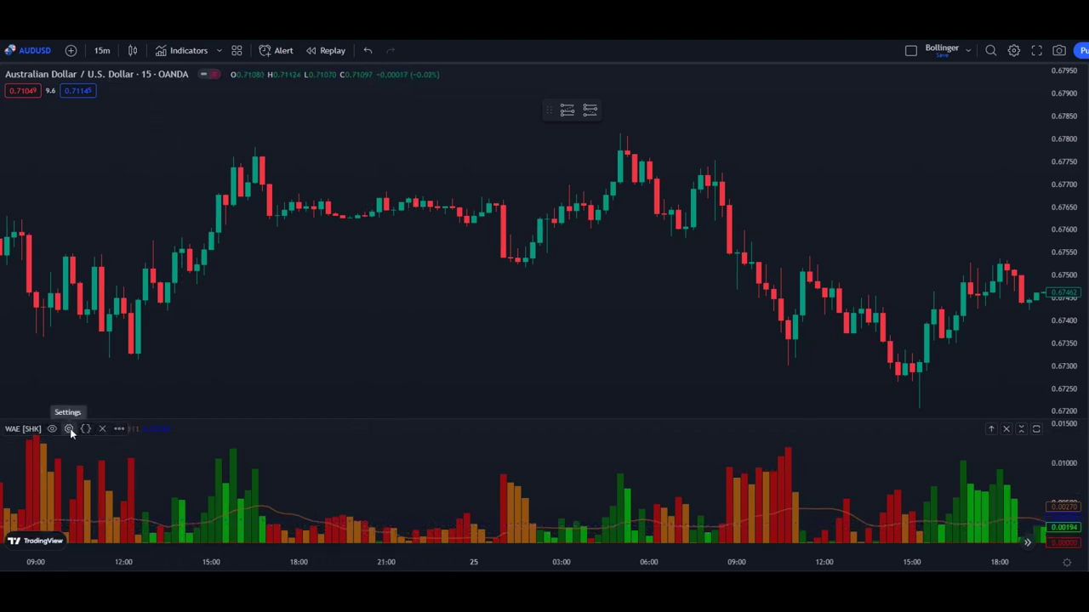
{"action": "left_click", "coordinate": [68, 429]}
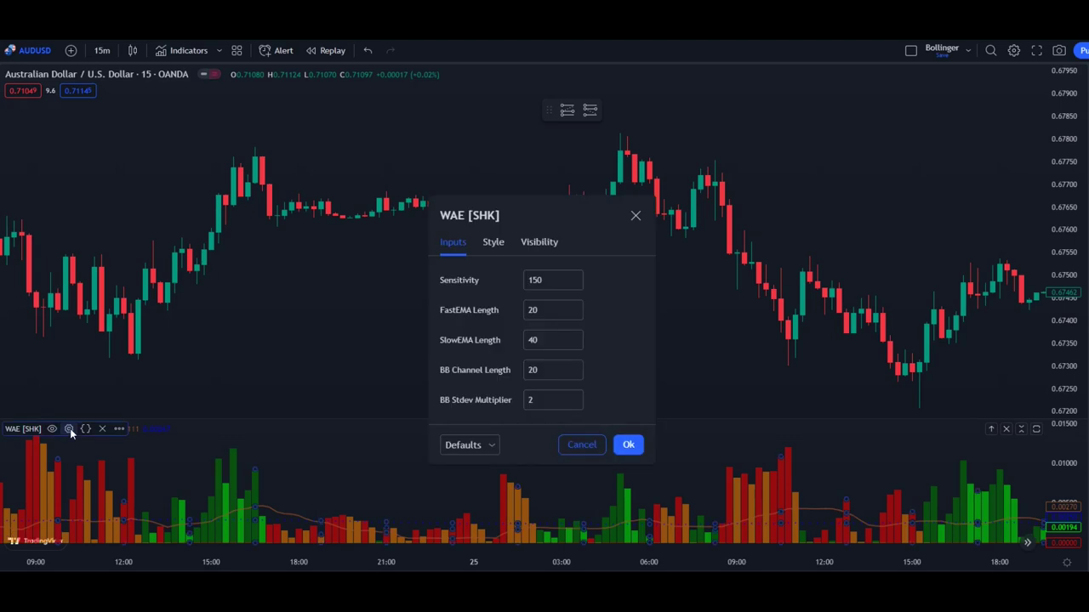
{"action": "left_click", "coordinate": [492, 244]}
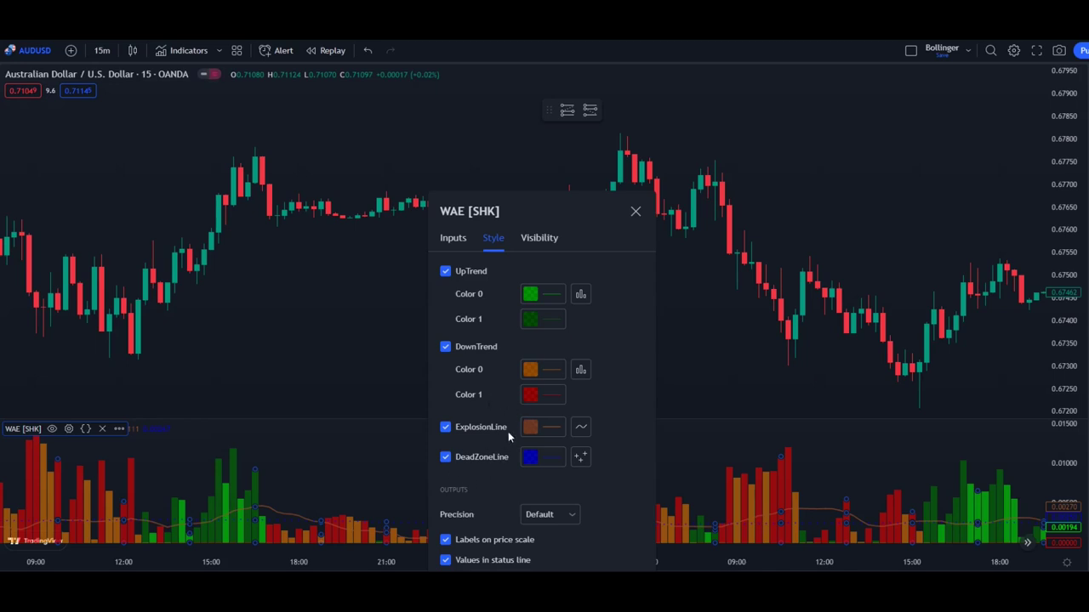
{"action": "left_click", "coordinate": [531, 429]}
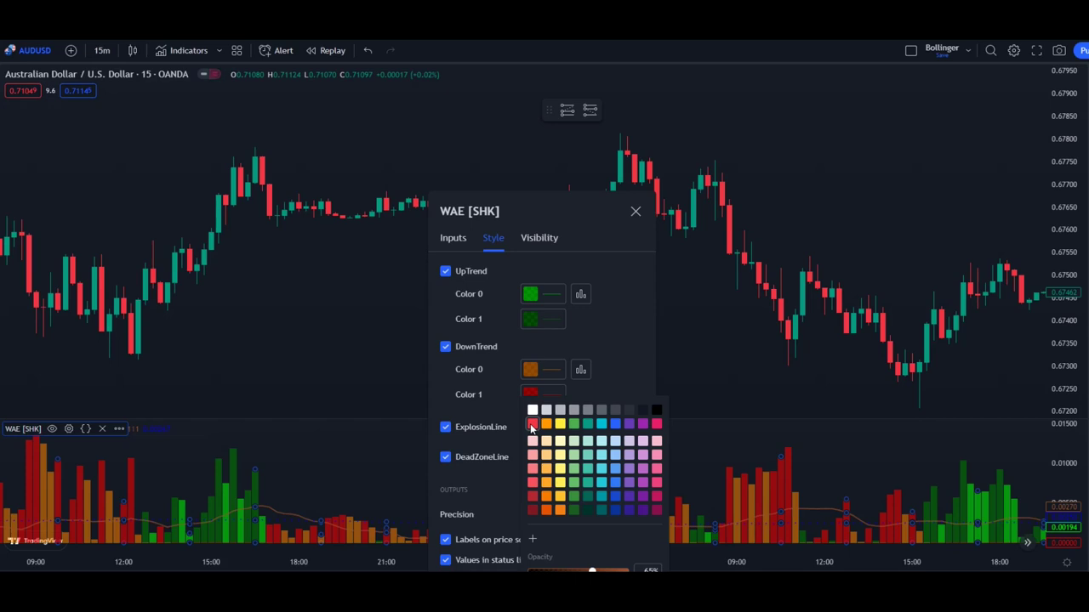
{"action": "left_click", "coordinate": [561, 497]}
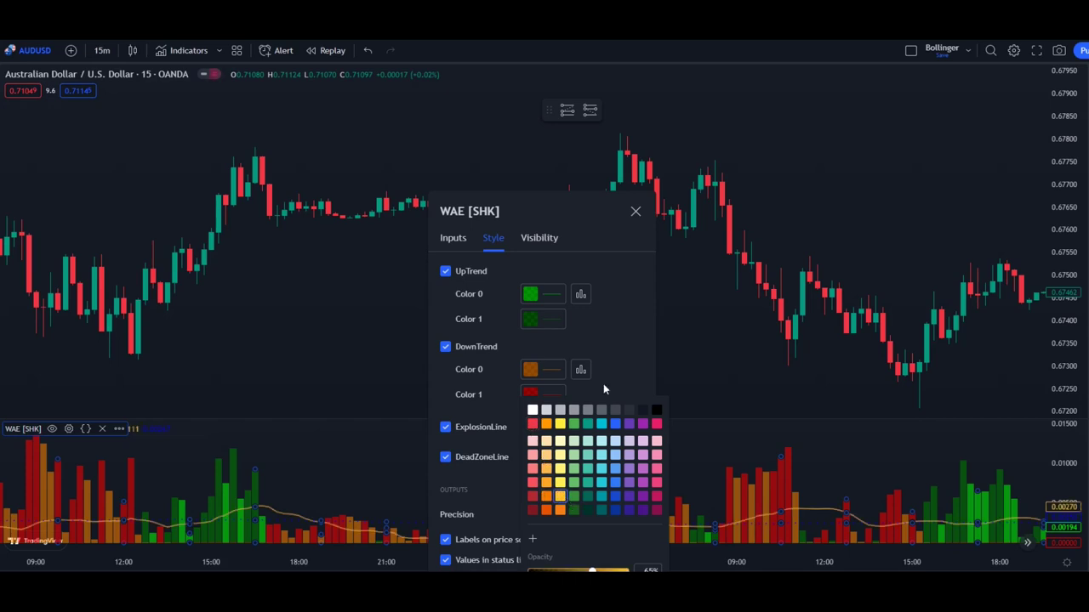
{"action": "left_click", "coordinate": [529, 194]}
{"action": "left_click_drag", "start_coordinate": [529, 194], "coordinate": [526, 109]}
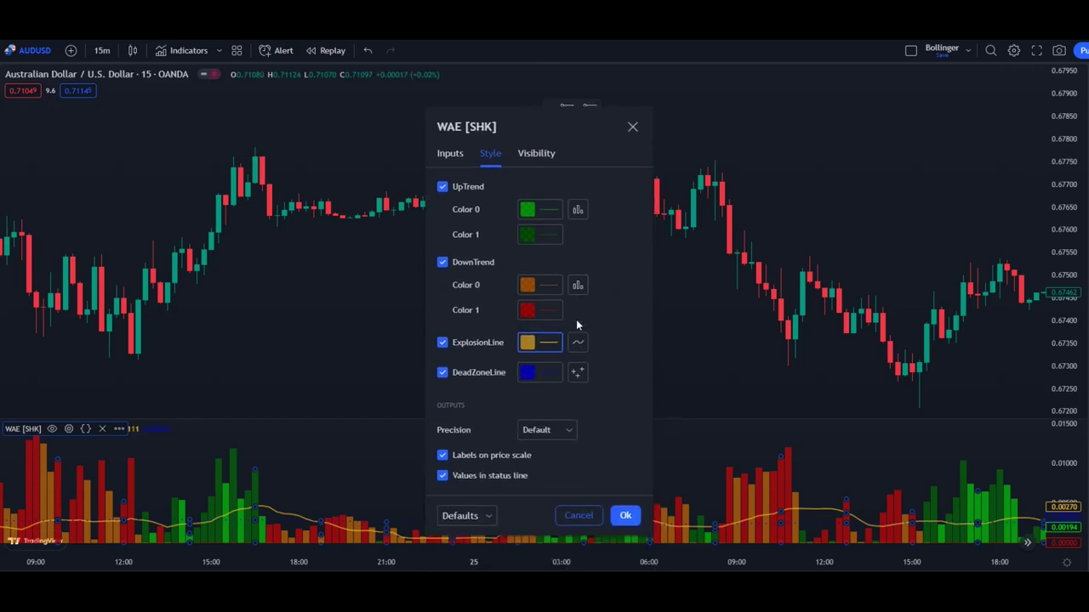
{"action": "left_click", "coordinate": [550, 344]}
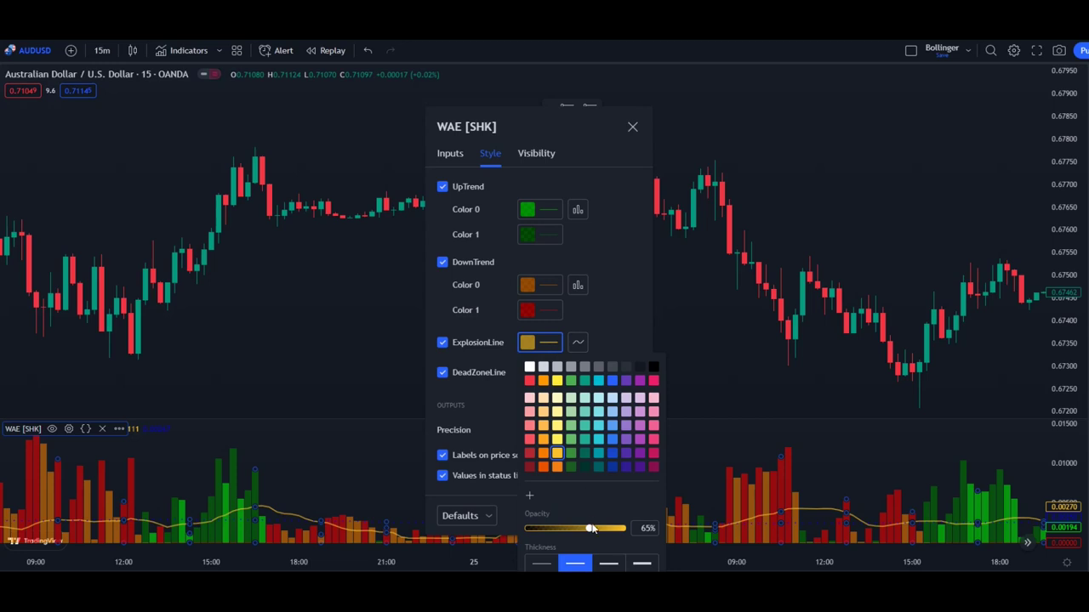
{"action": "left_click_drag", "start_coordinate": [593, 529], "coordinate": [631, 528]}
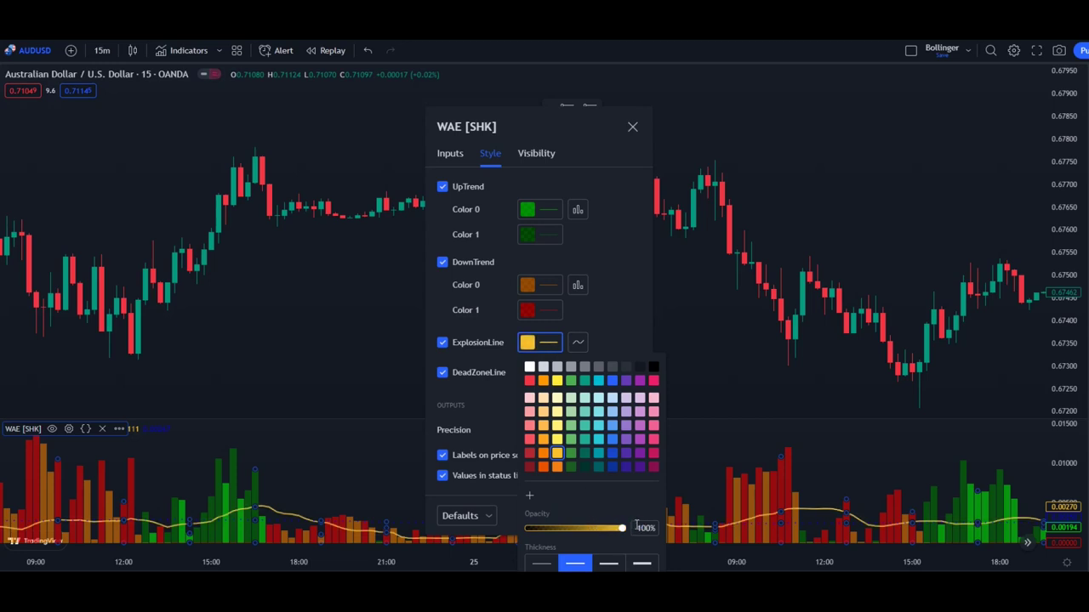
{"action": "left_click", "coordinate": [619, 308]}
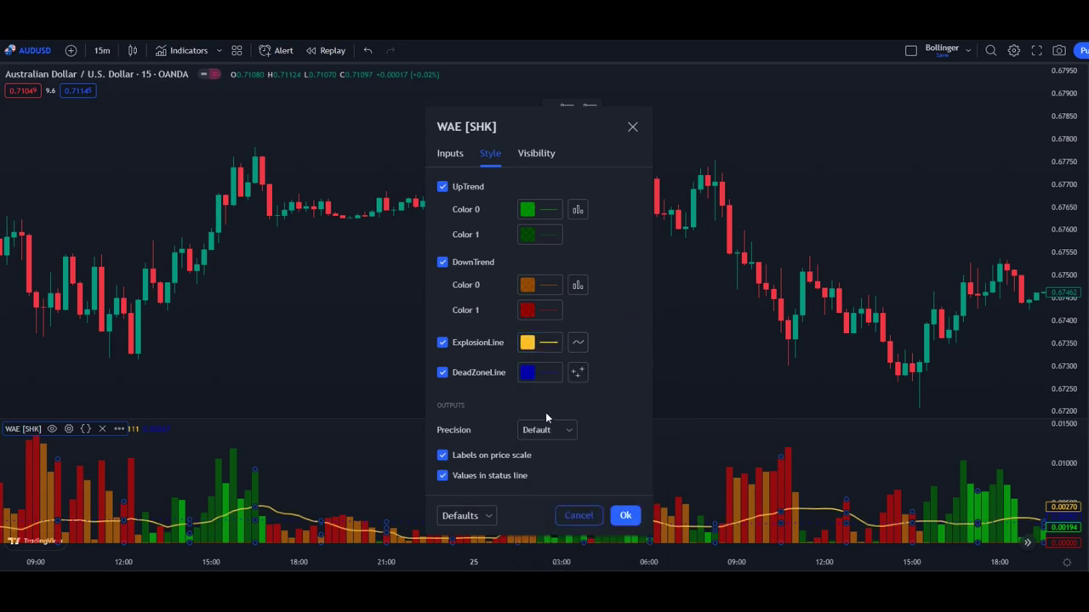
- Draw the dead zone as a solid, fully opaque blue line and apply the style changes
{"action": "left_click", "coordinate": [577, 374]}
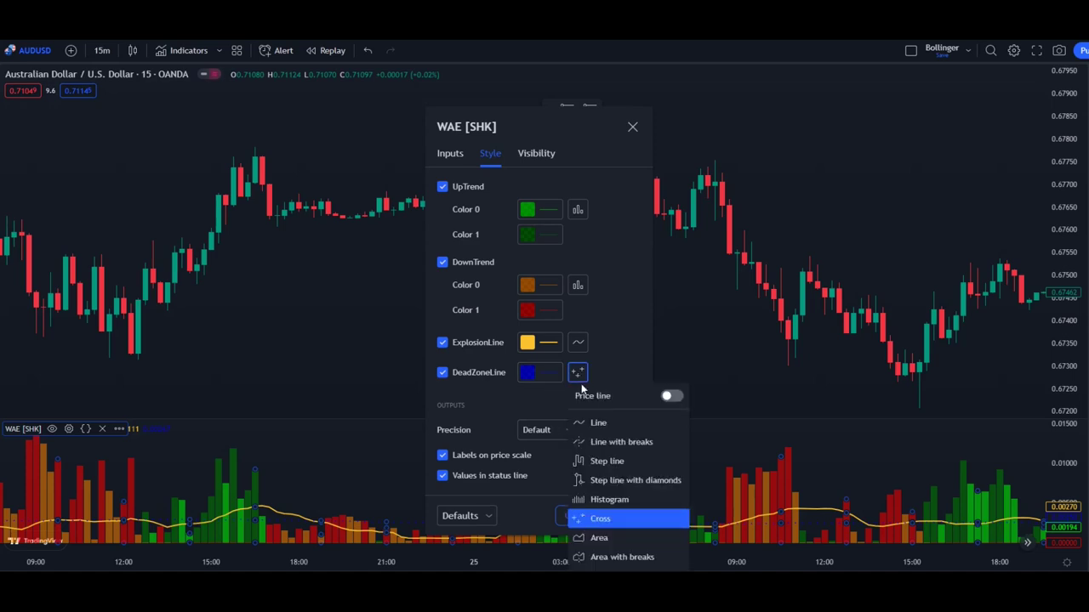
{"action": "left_click", "coordinate": [596, 422]}
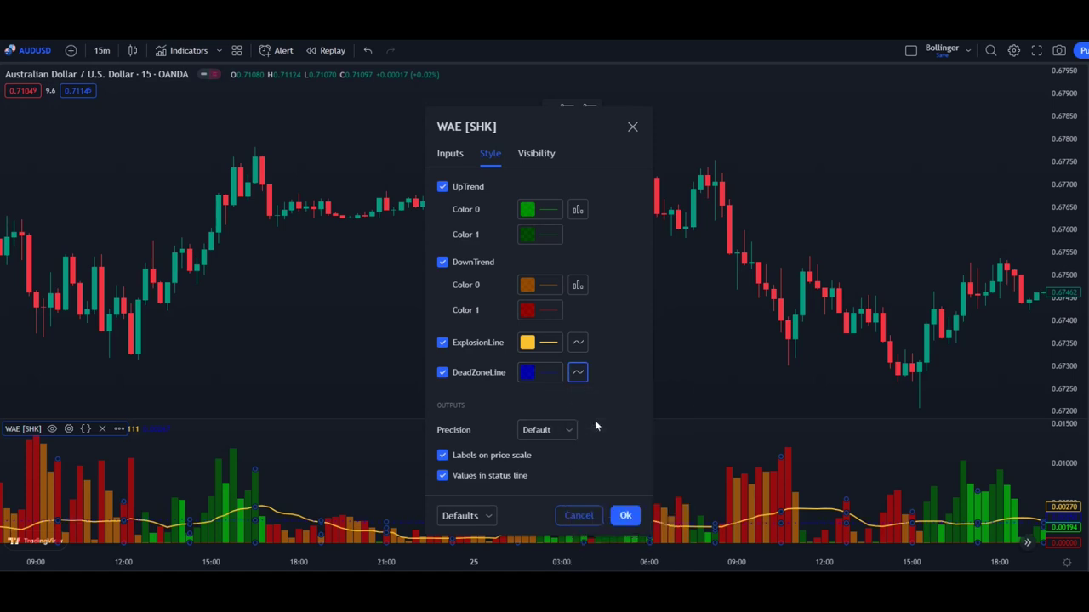
{"action": "left_click", "coordinate": [549, 377]}
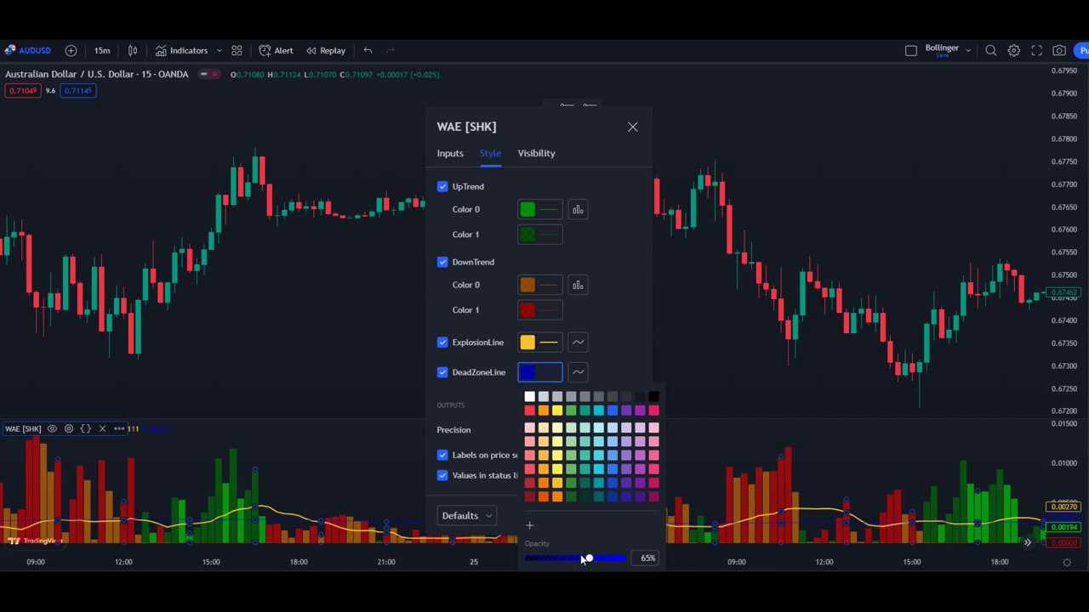
{"action": "left_click_drag", "start_coordinate": [588, 561], "coordinate": [637, 557]}
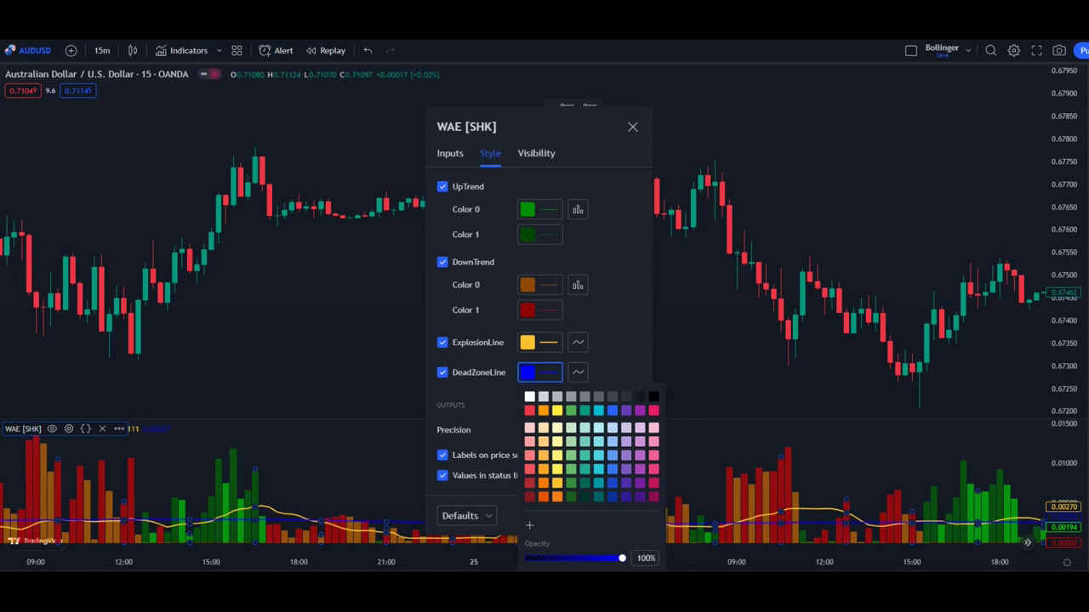
{"action": "left_click", "coordinate": [631, 318]}
{"action": "left_click", "coordinate": [625, 516]}
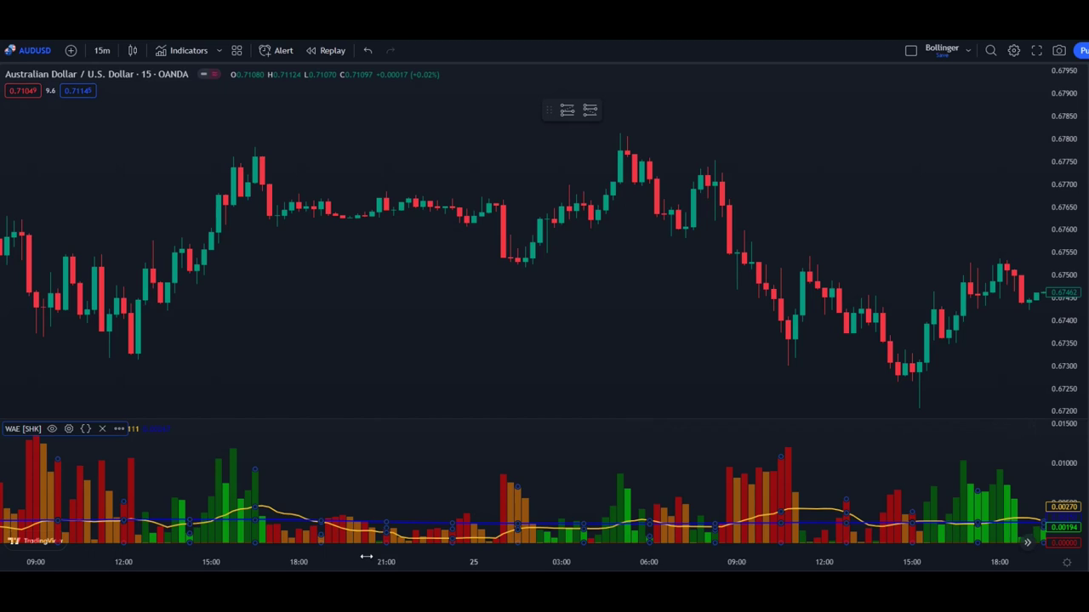
{"action": "left_click", "coordinate": [427, 316]}
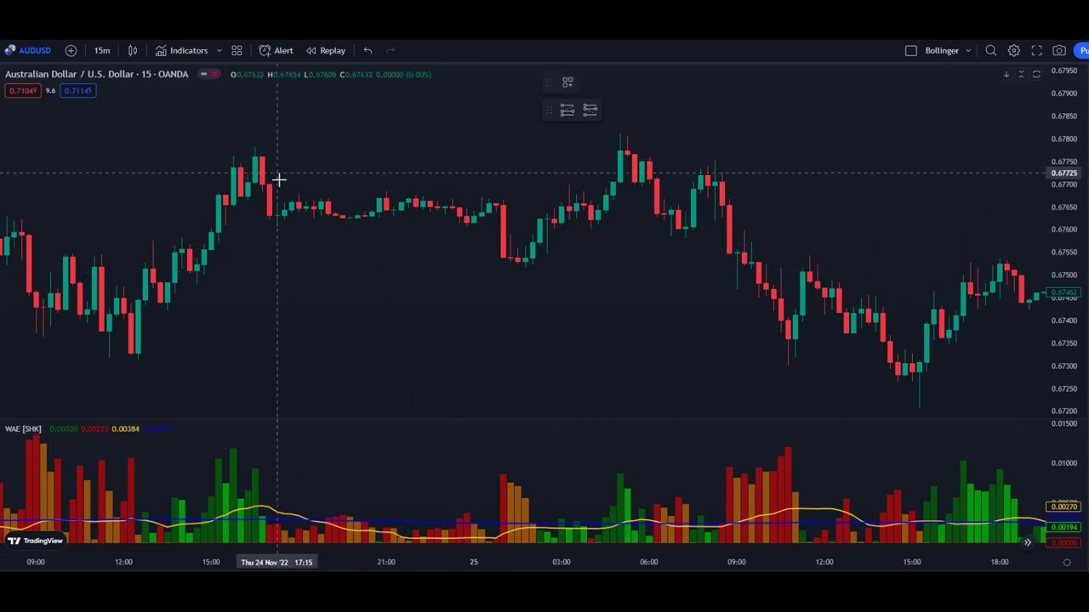
- Draw a rectangle over the flat range from 24 Nov 17:15 to 25 Nov 00:45, then deselect it
{"action": "left_click_drag", "start_coordinate": [279, 186], "coordinate": [495, 228]}
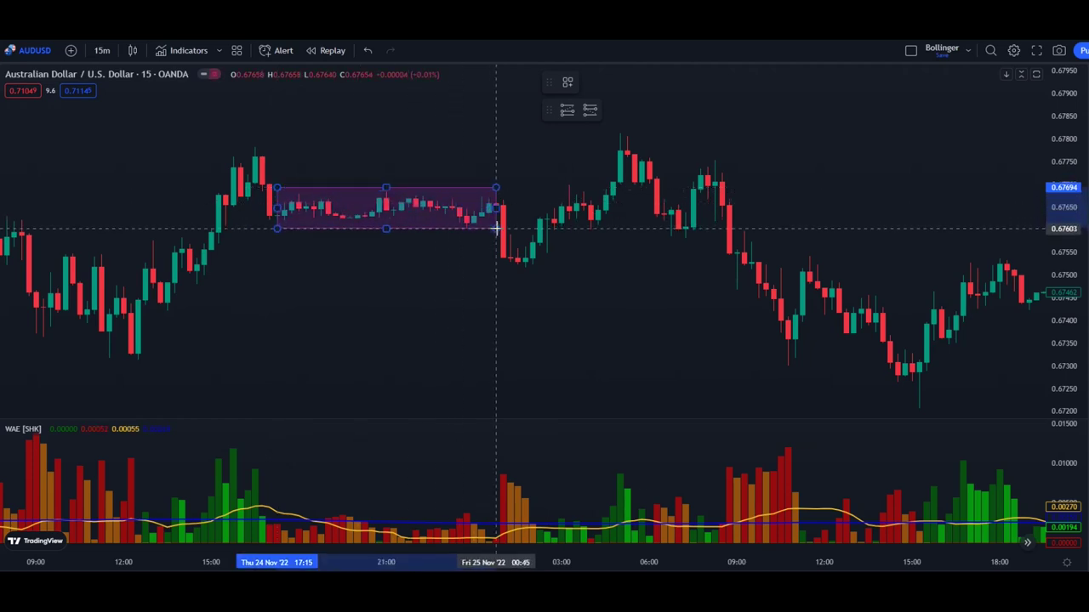
{"action": "left_click", "coordinate": [379, 321]}
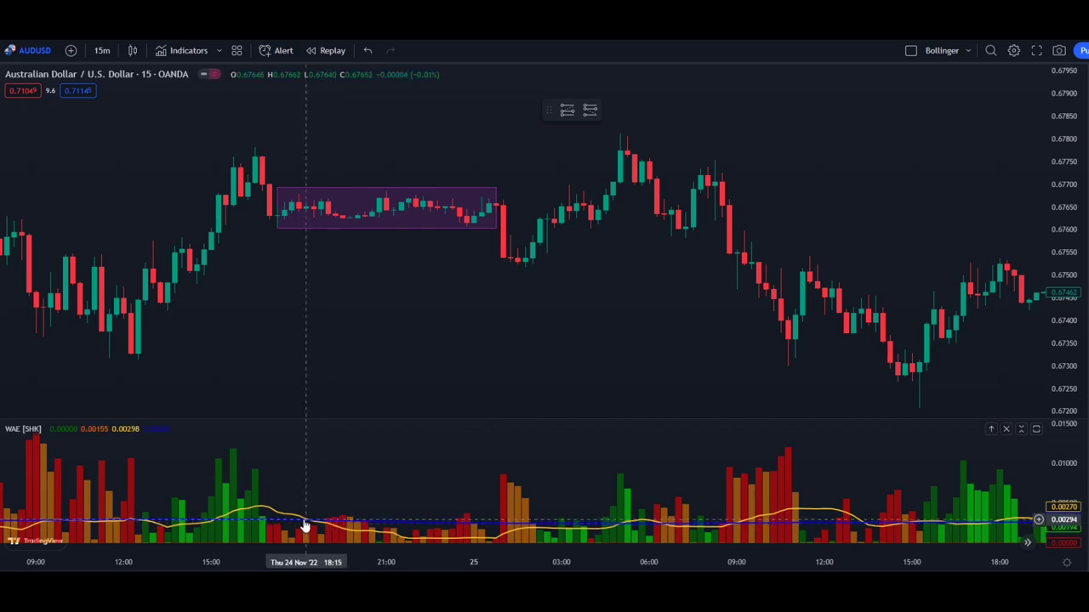
- In the WAE Inputs tab, change Sensitivity from 150 to 100 and confirm
{"action": "left_click", "coordinate": [64, 451]}
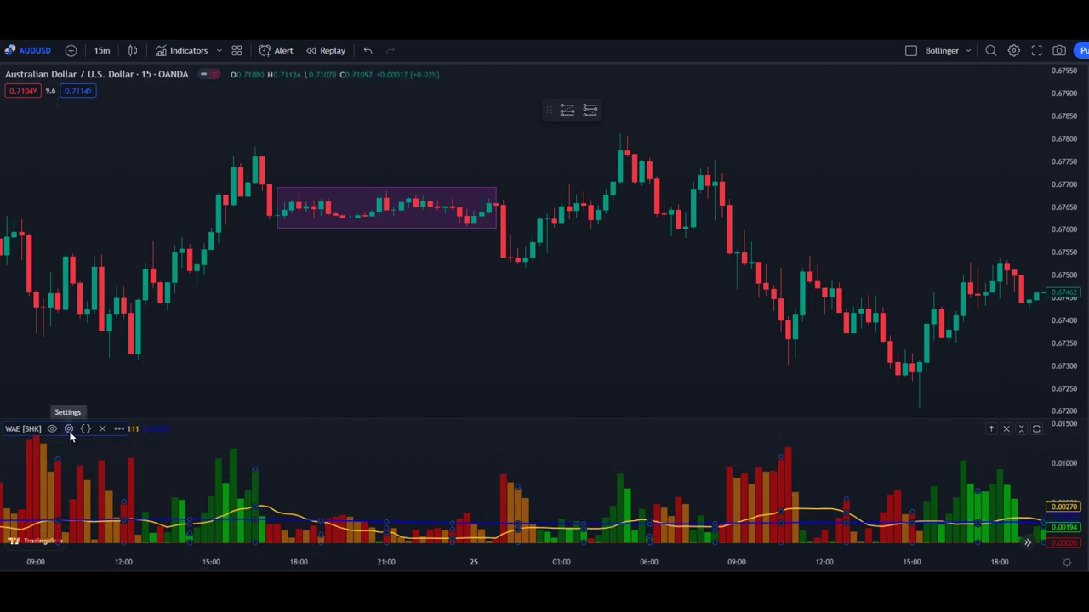
{"action": "left_click", "coordinate": [69, 429]}
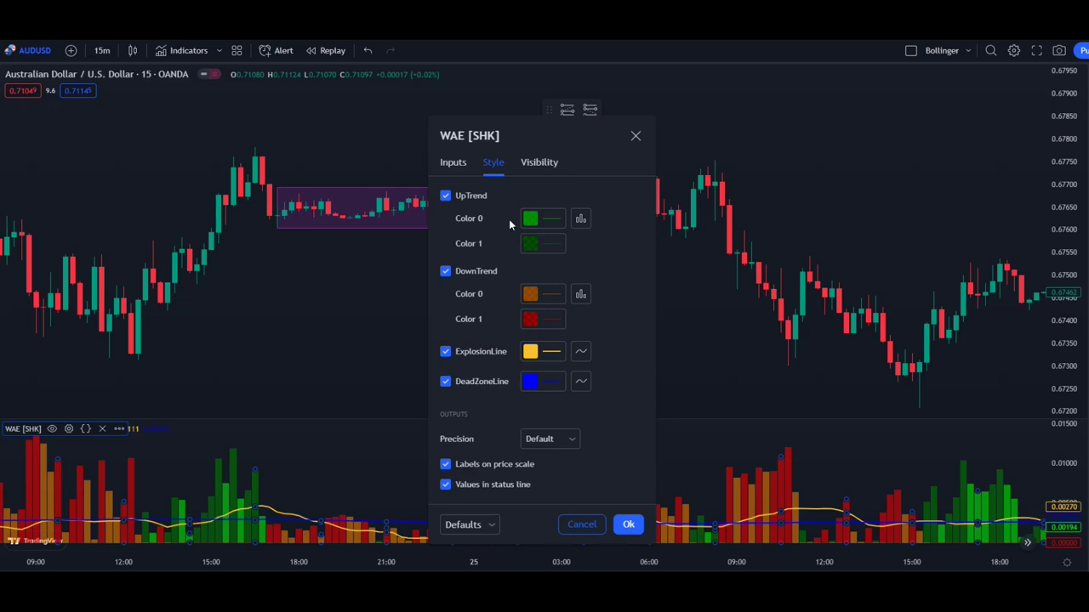
{"action": "left_click", "coordinate": [452, 163]}
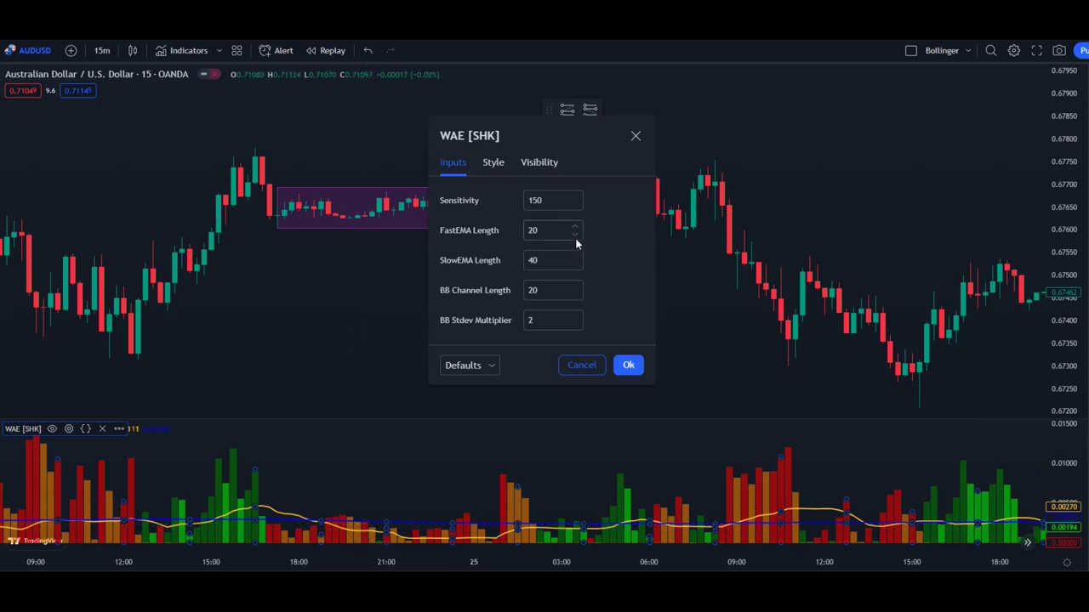
{"action": "left_click", "coordinate": [571, 207]}
{"action": "left_click", "coordinate": [572, 207]}
{"action": "left_click", "coordinate": [572, 208]}
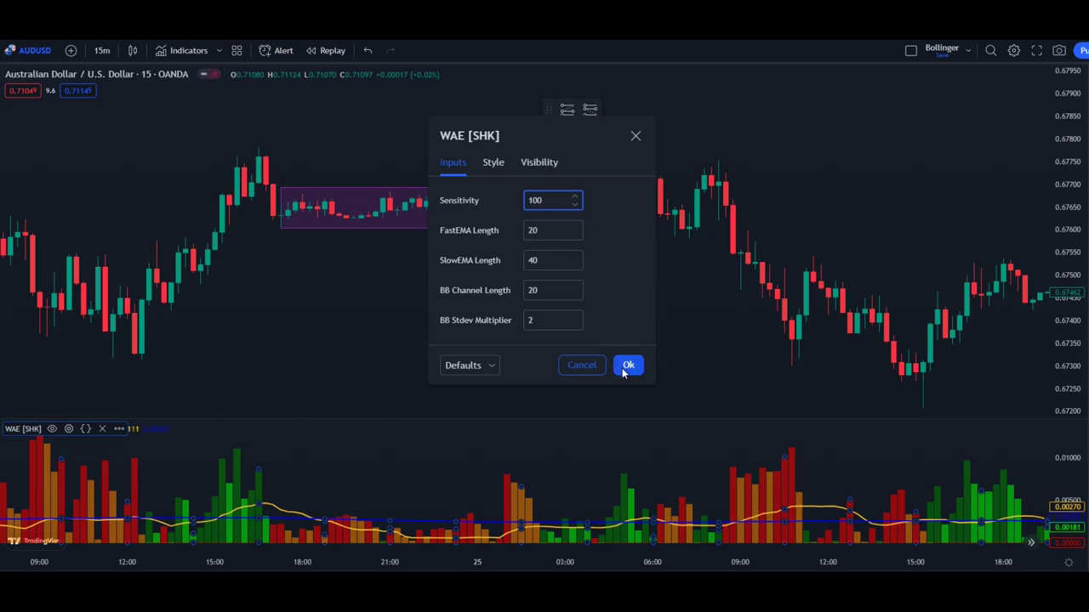
{"action": "left_click", "coordinate": [621, 312]}
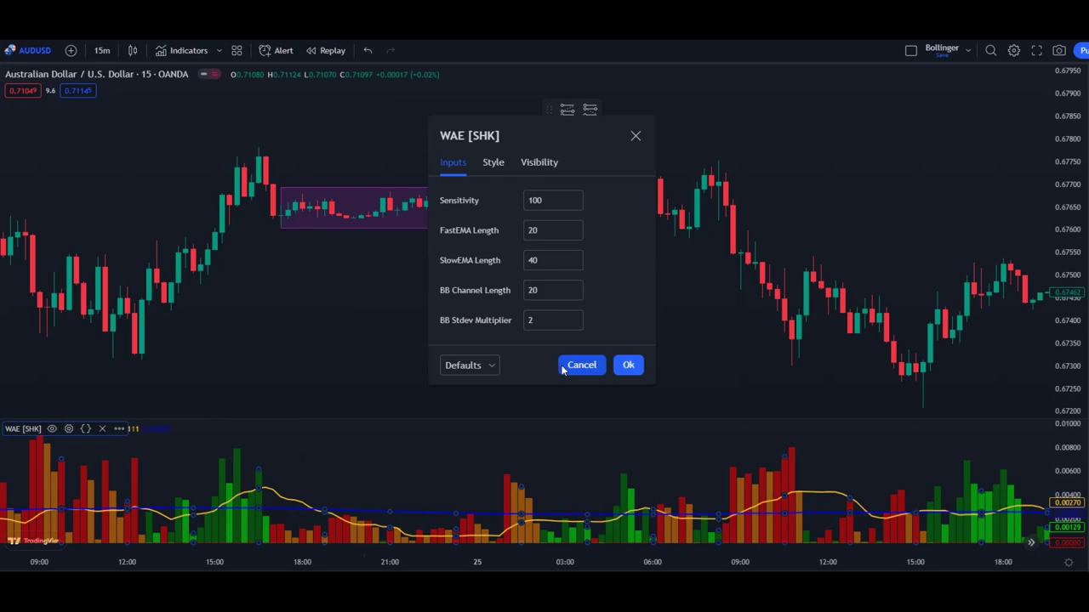
{"action": "left_click", "coordinate": [628, 366]}
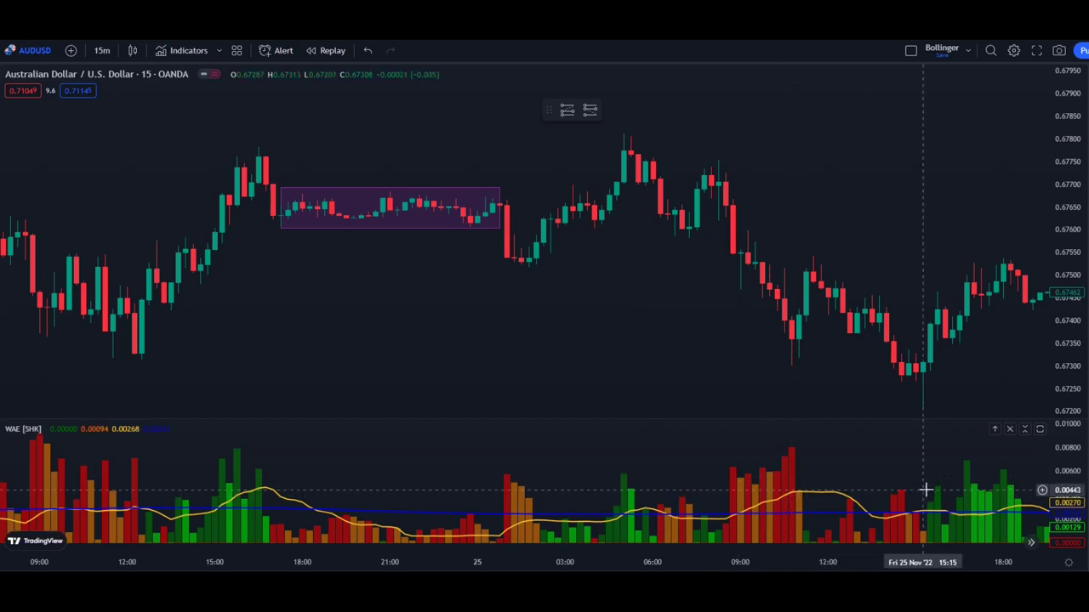
- Pan the AUDUSD chart forward to show the 25–28 Nov candles
{"action": "left_click_drag", "start_coordinate": [982, 389], "coordinate": [586, 311]}
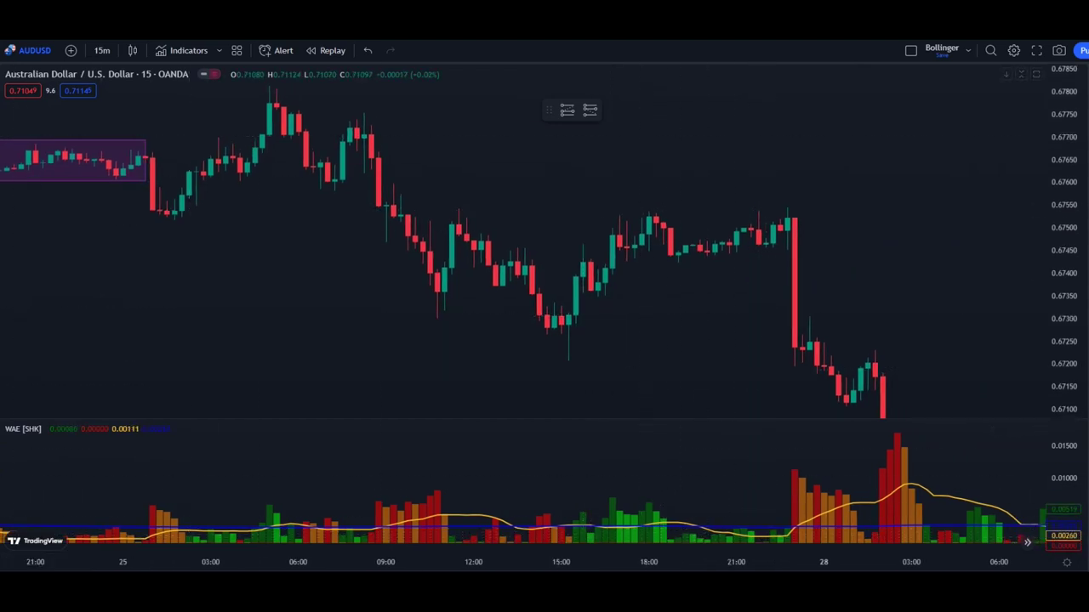
- Box the 25 Nov 19:00–22:15 flat range, lower its bottom edge slightly, and deselect it
{"action": "left_click", "coordinate": [678, 221]}
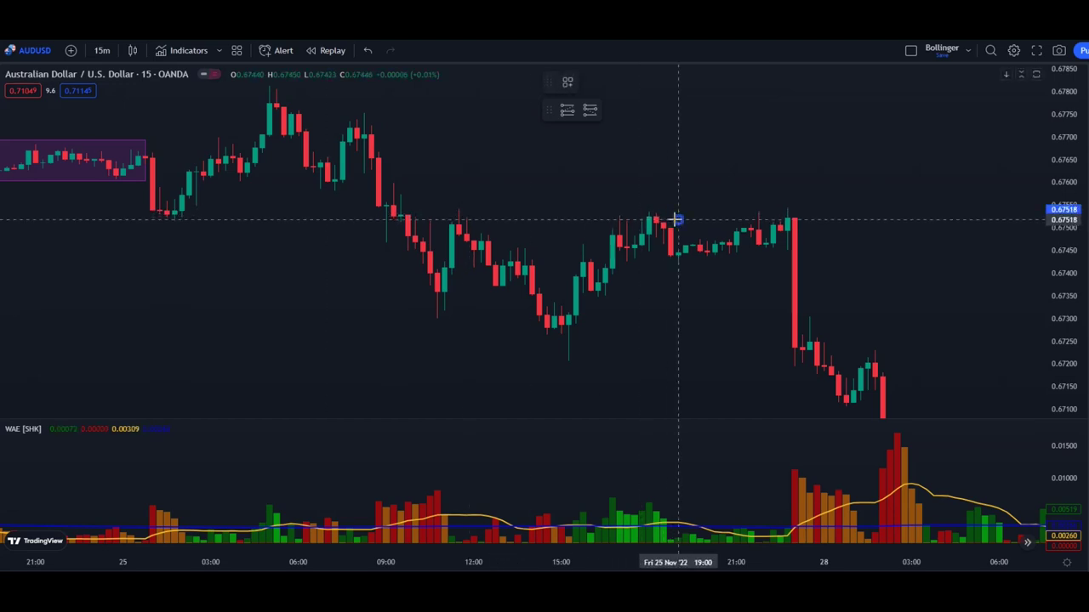
{"action": "left_click", "coordinate": [787, 258]}
{"action": "left_click_drag", "start_coordinate": [789, 258], "coordinate": [789, 263]}
{"action": "left_click", "coordinate": [864, 153]}
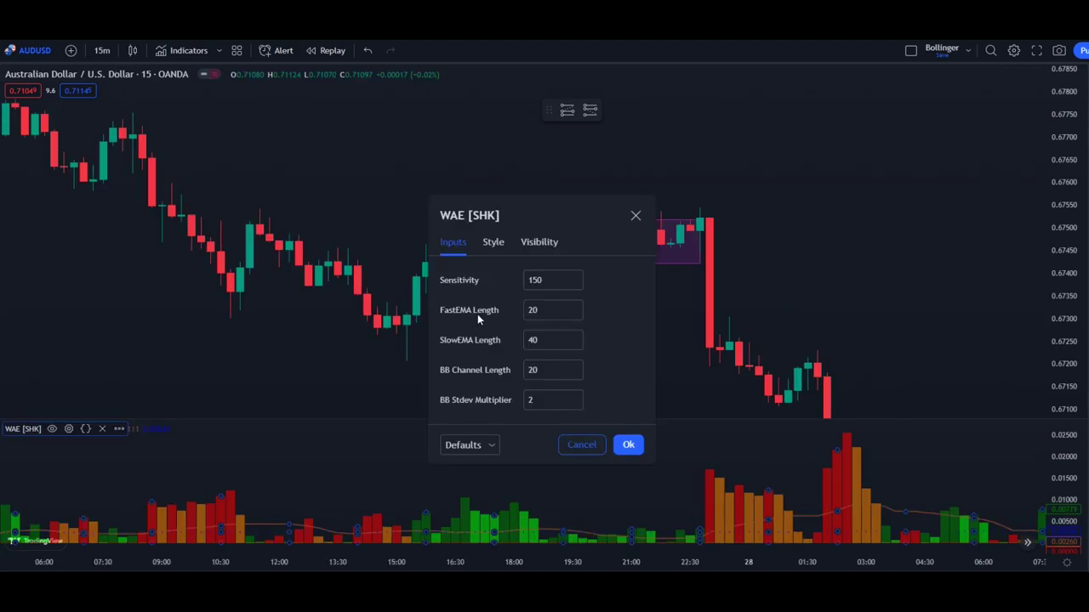
- Set the WAE FastEMA Length to 25 and apply it
{"action": "left_click", "coordinate": [573, 308]}
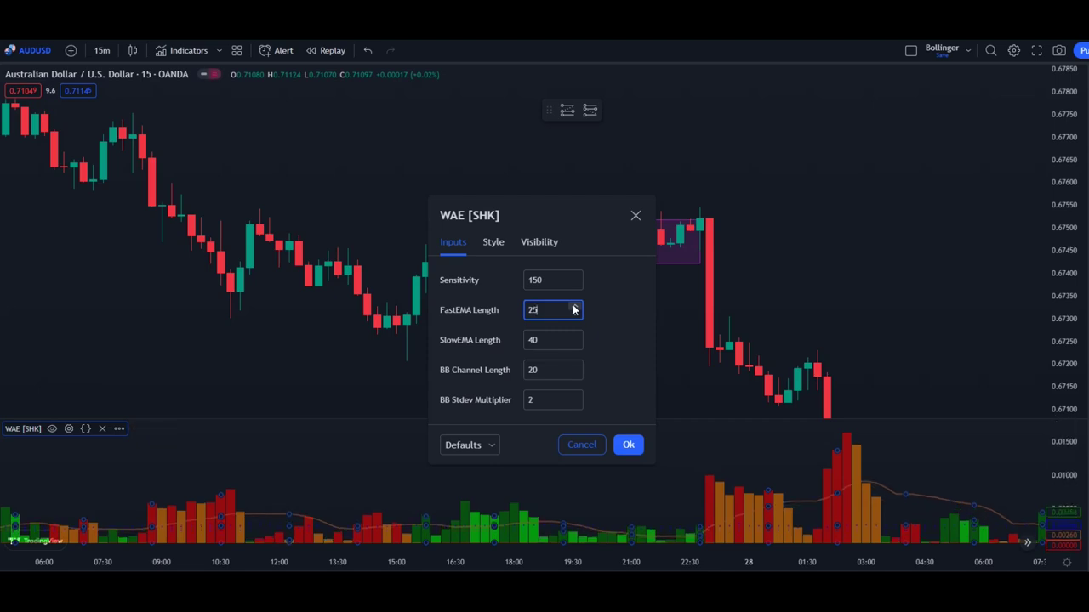
{"action": "left_click", "coordinate": [688, 405]}
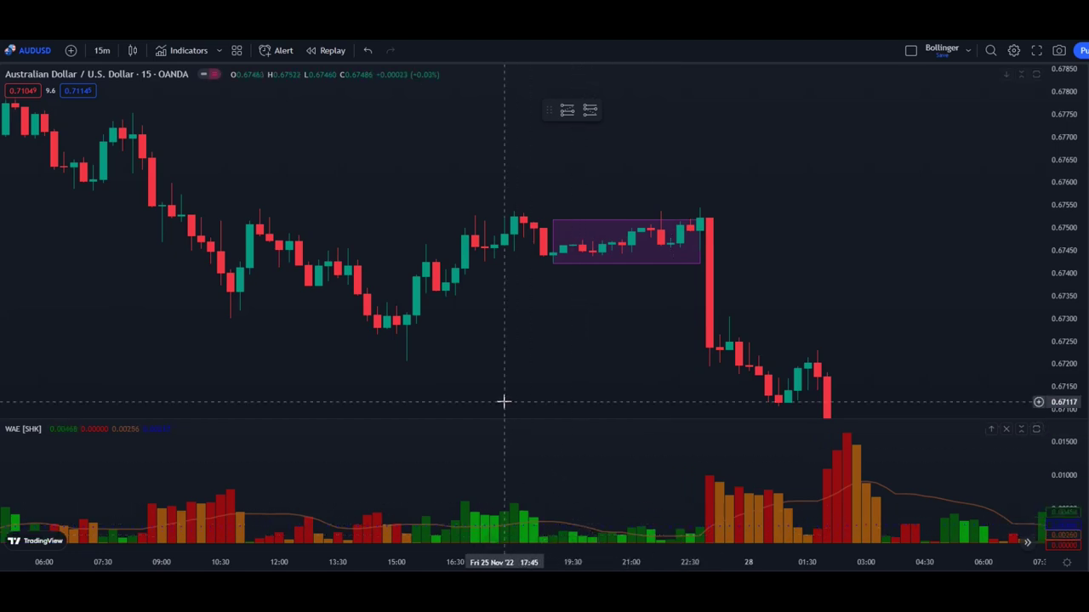
- Pan the chart back to the boxed 24 Nov consolidation
{"action": "left_click_drag", "start_coordinate": [242, 310], "coordinate": [916, 260]}
{"action": "left_click_drag", "start_coordinate": [368, 204], "coordinate": [516, 221]}
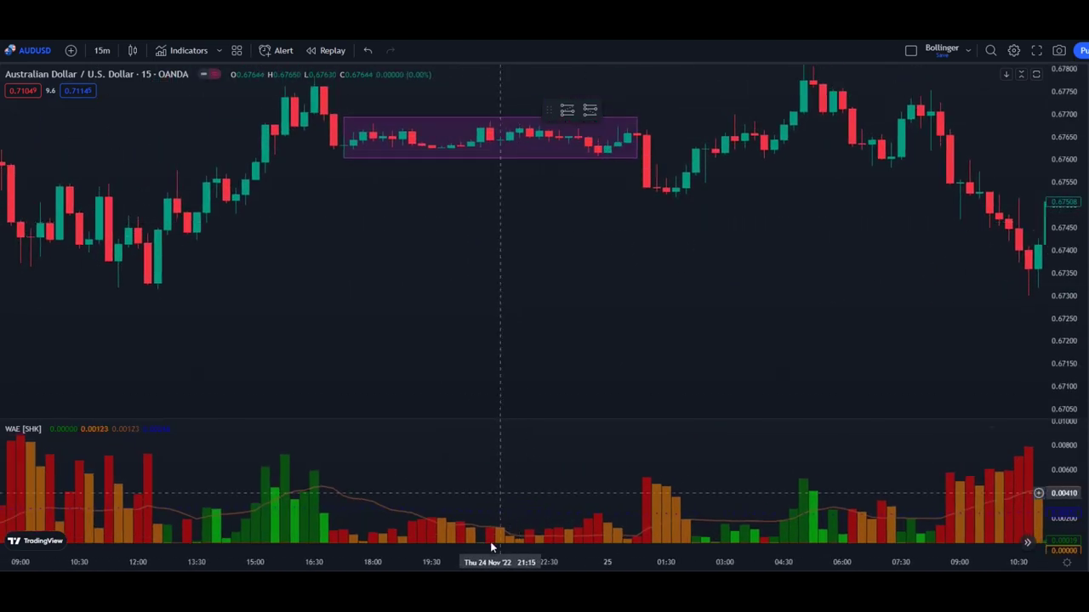